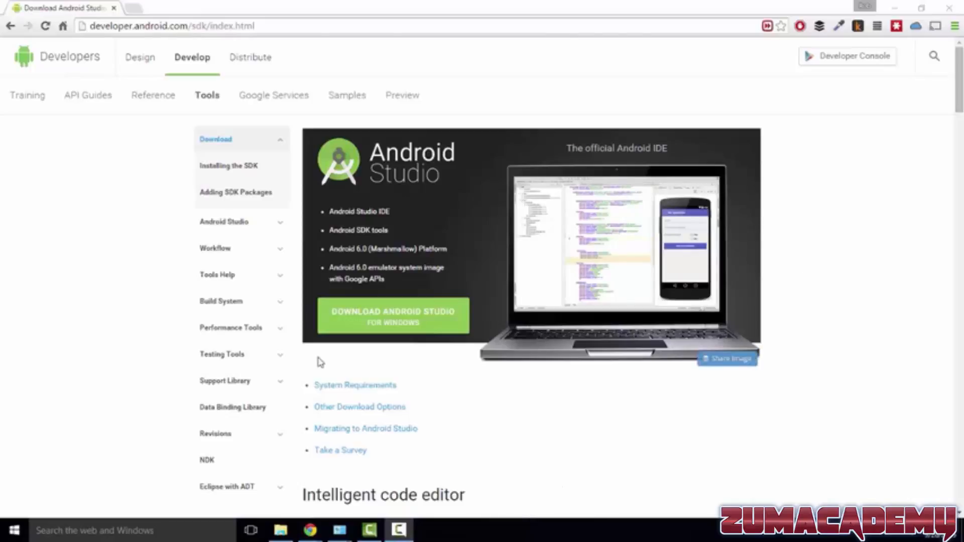
Review the Windows system requirements for Android Studio and return to the start of the download page
click(354, 387)
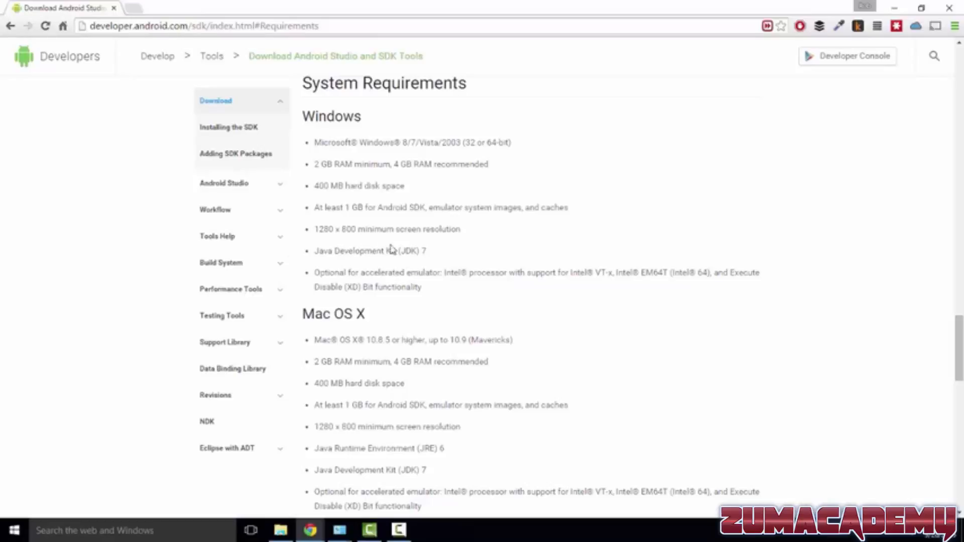
scroll(433, 286, up, 20)
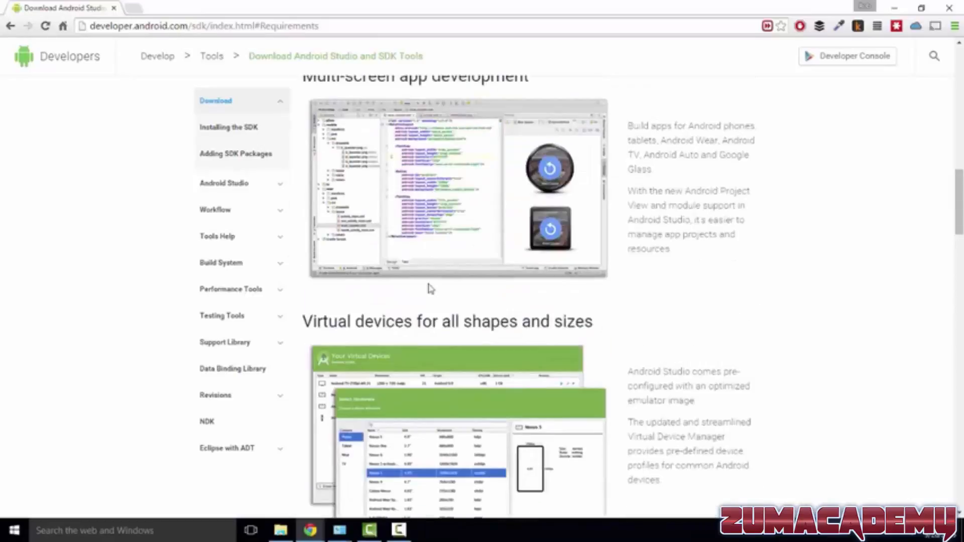
Search the web for "android studio" and open the Android Studio Overview page on the Android Developers site
click(171, 25)
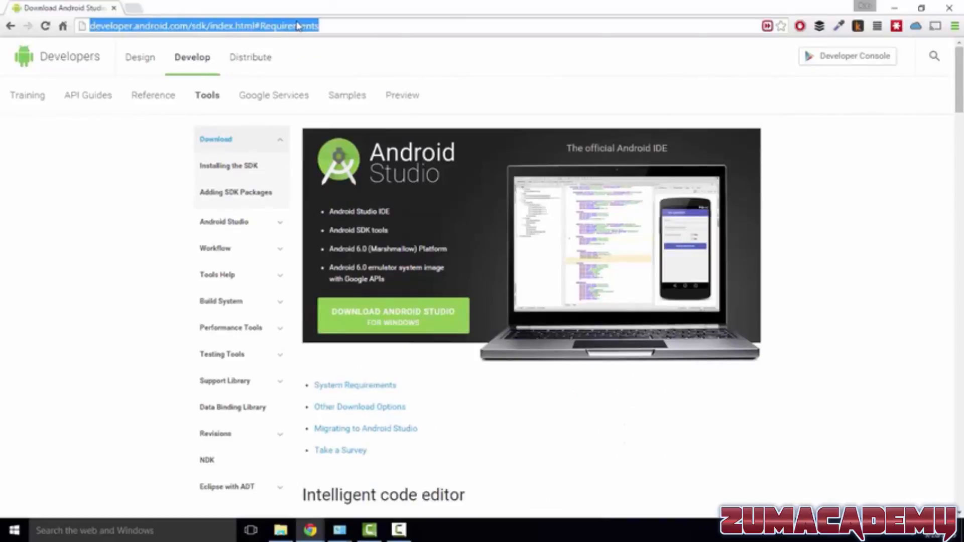
text(android studio)
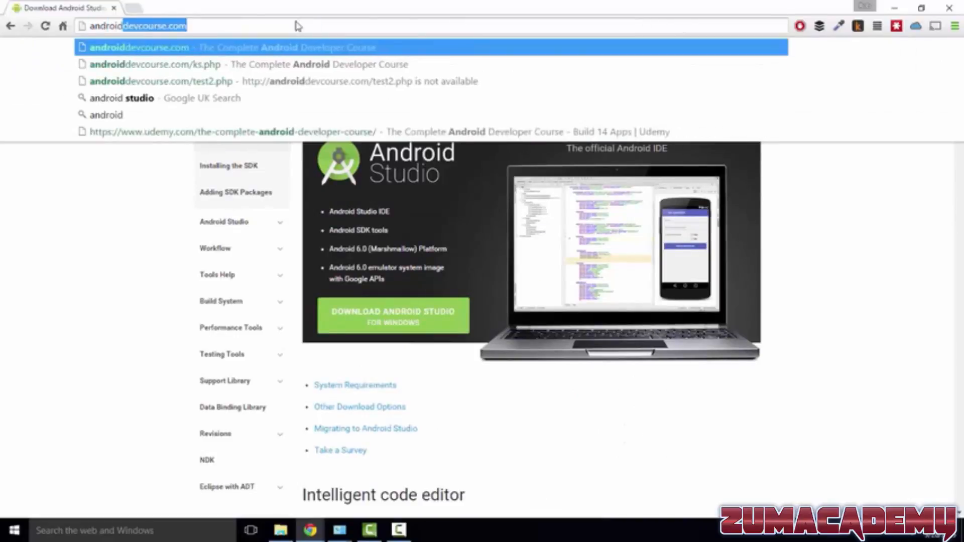
key(Return)
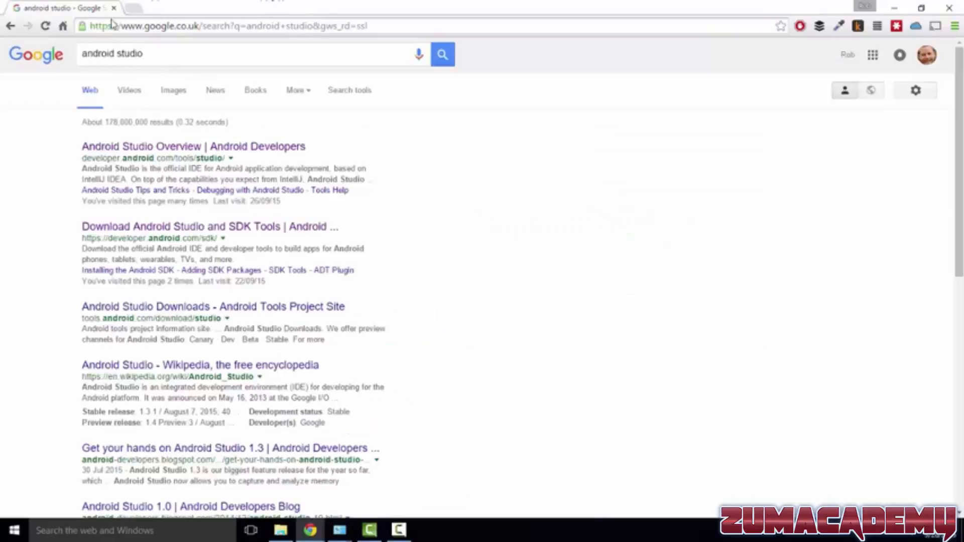
click(147, 148)
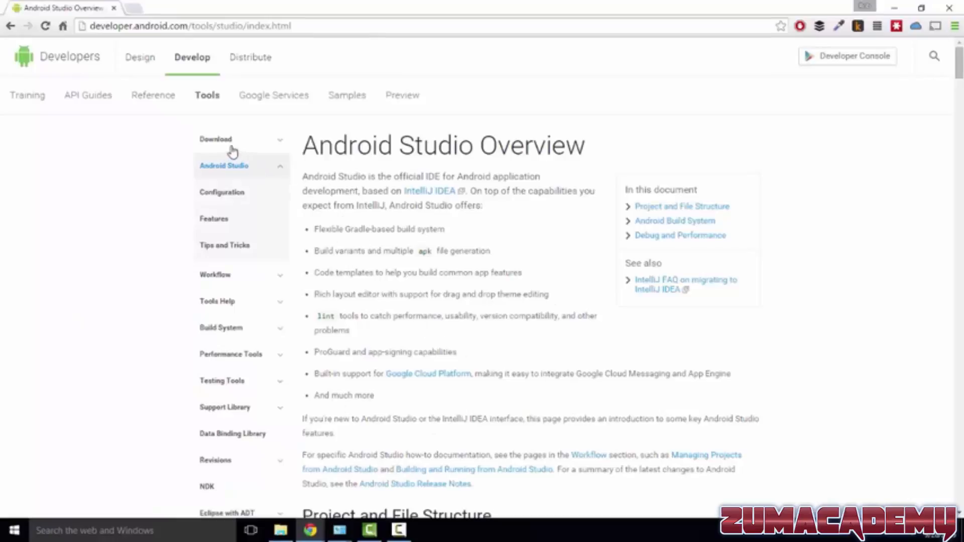
Go to the Android Studio for Windows download and agree to its terms and conditions
click(228, 147)
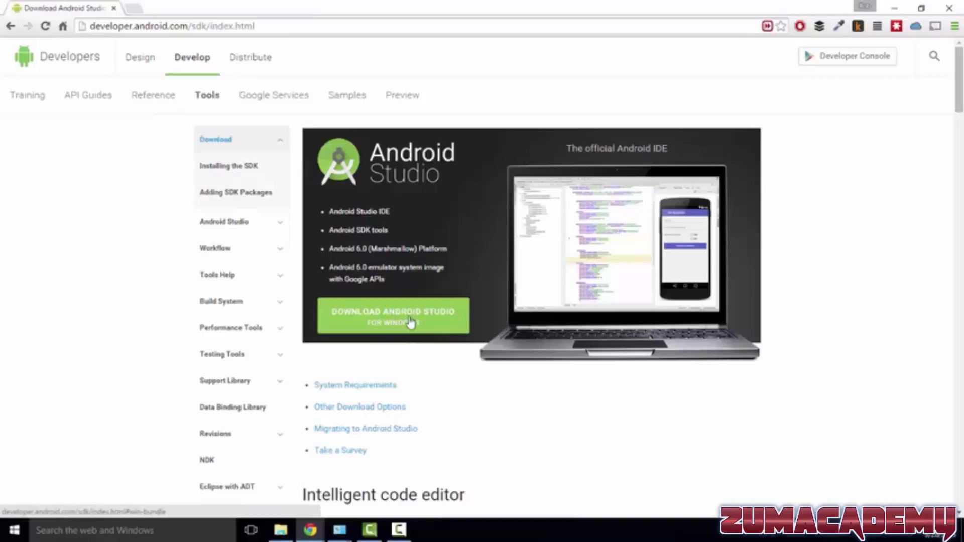
click(409, 325)
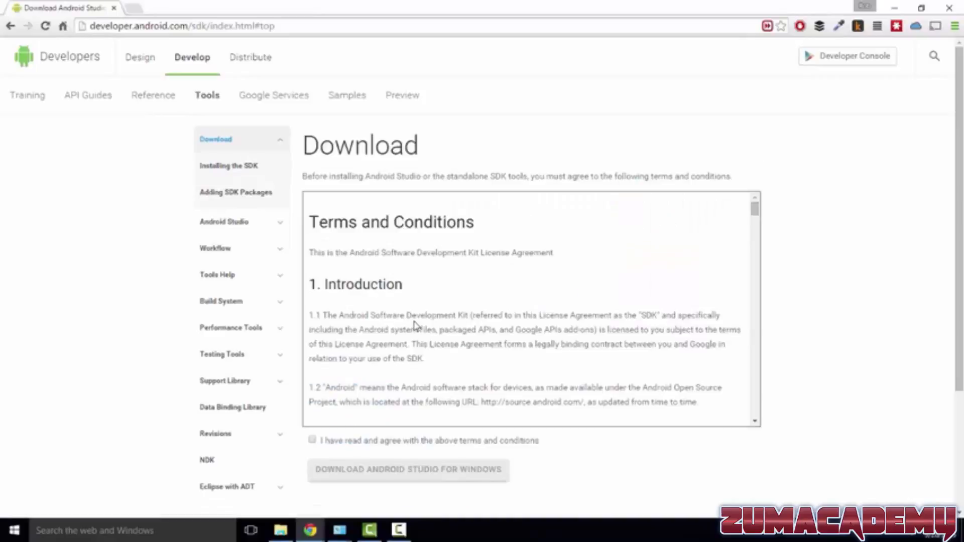
click(313, 440)
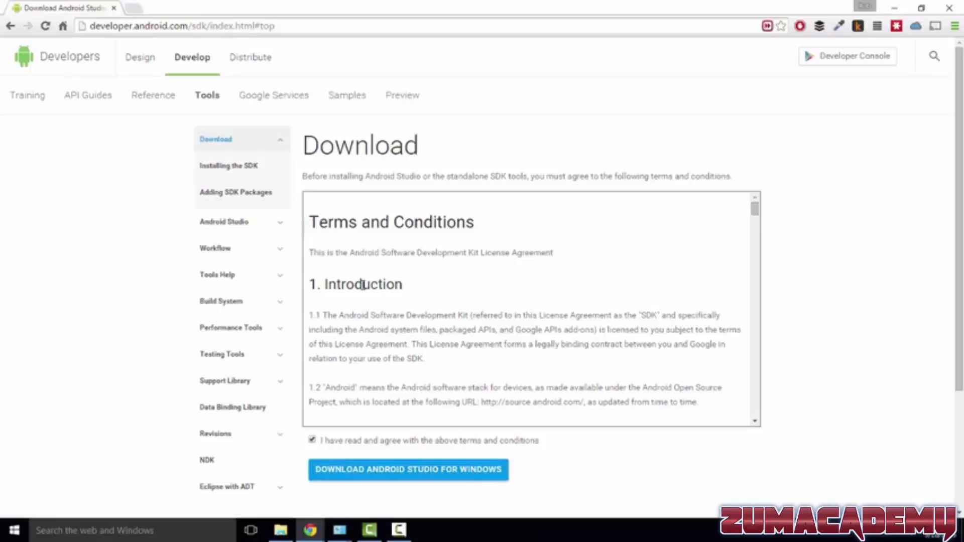
Search the web for "jdk 7" and open Oracle's Java SE Development Kit 7 Downloads page at the 7u79 file list
click(237, 22)
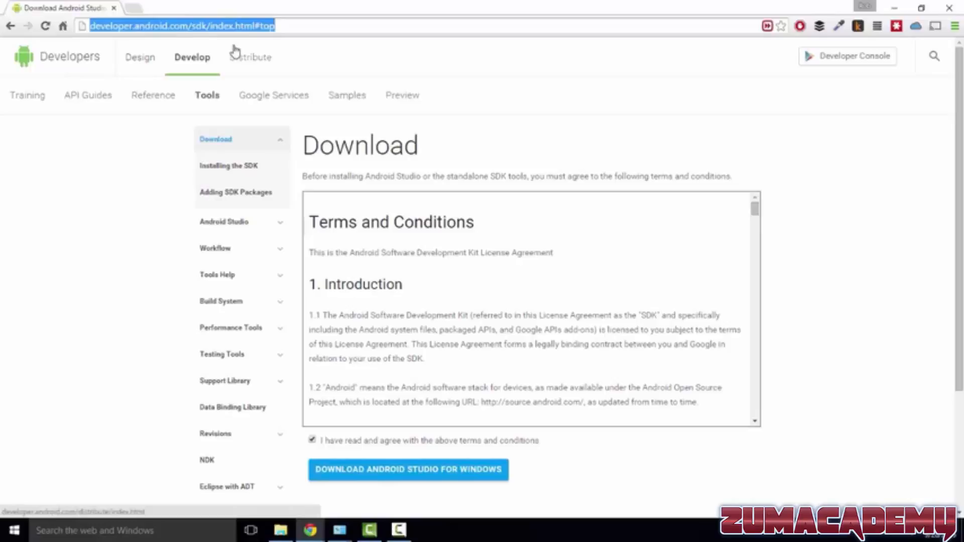
text(ja)
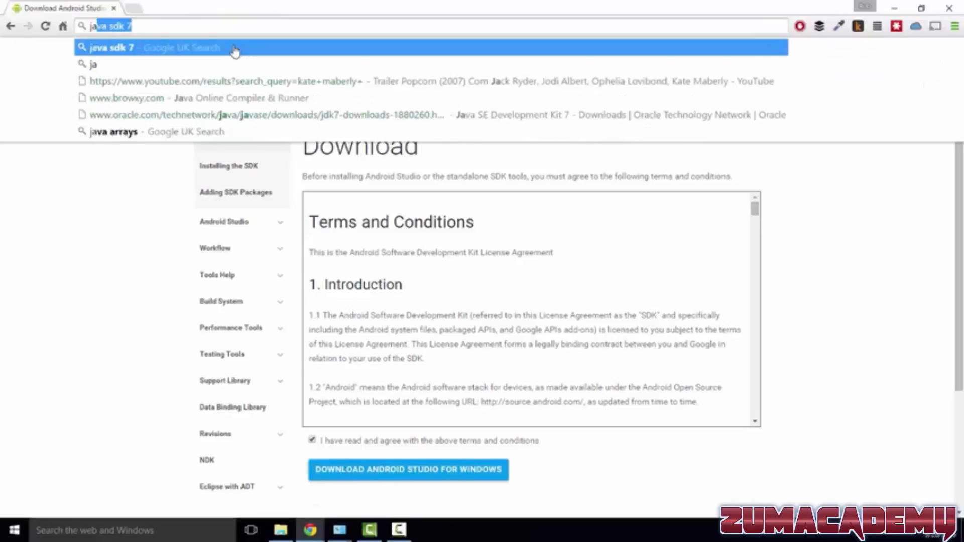
key(BackSpace)
text(dk)
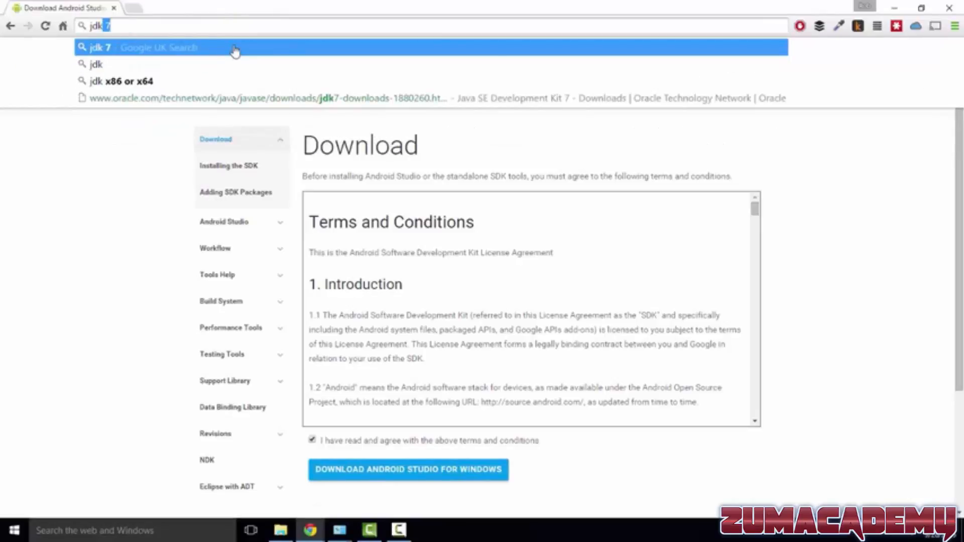
click(234, 48)
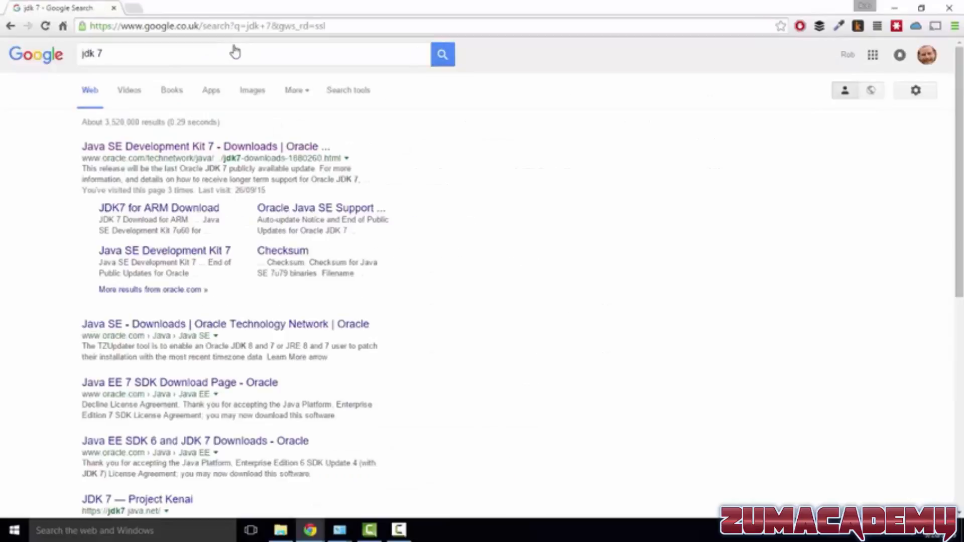
click(240, 146)
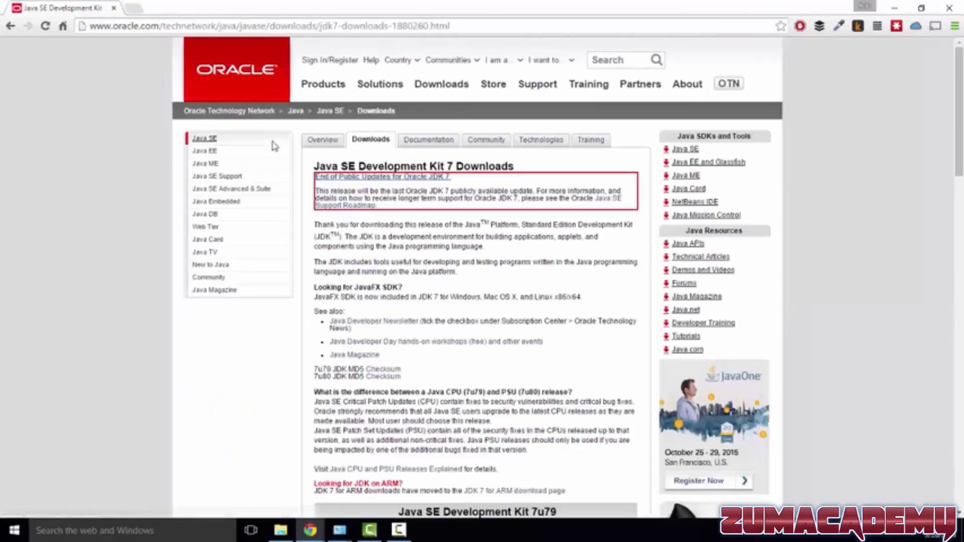
scroll(459, 248, down, 7)
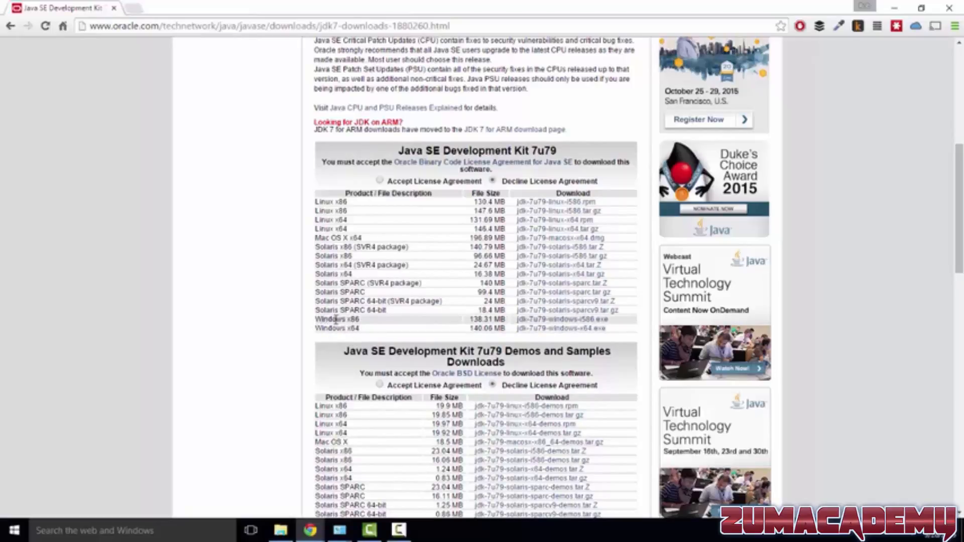
Check in the properties of This PC whether Windows is 32-bit or 64-bit, and return to the Oracle download page
click(281, 531)
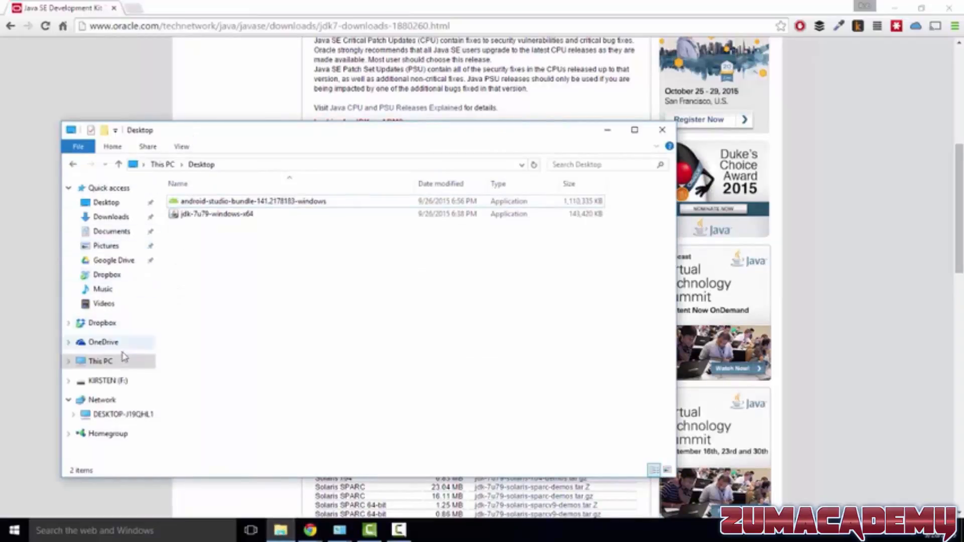
right_click(104, 367)
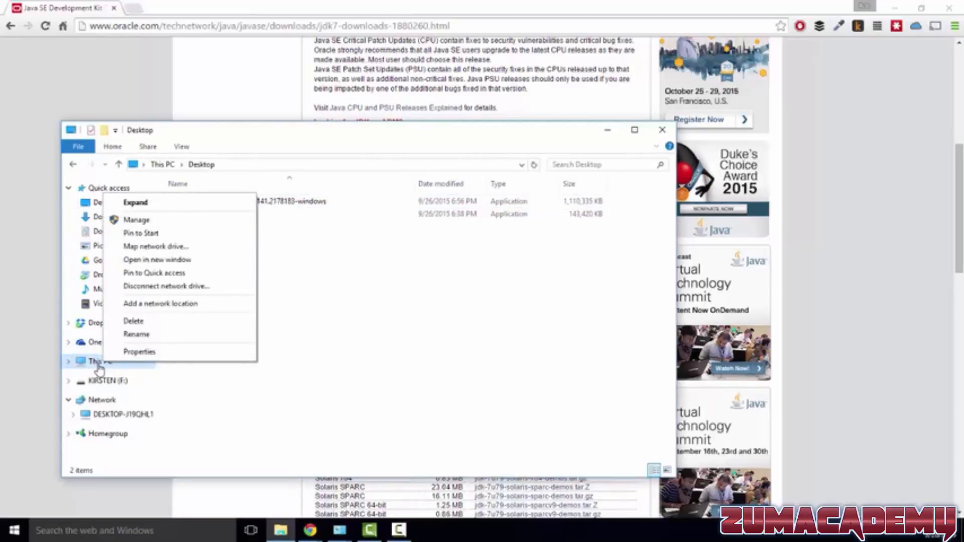
click(137, 351)
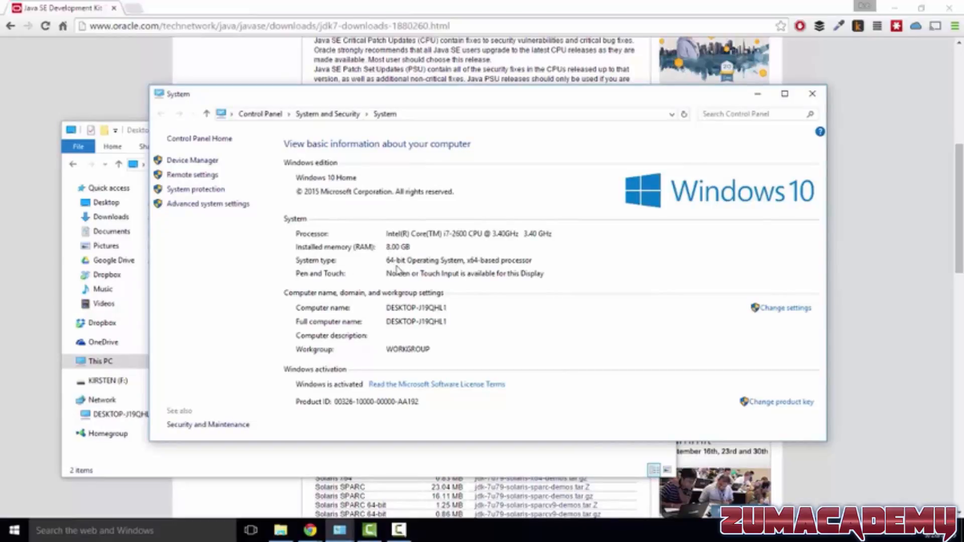
click(82, 95)
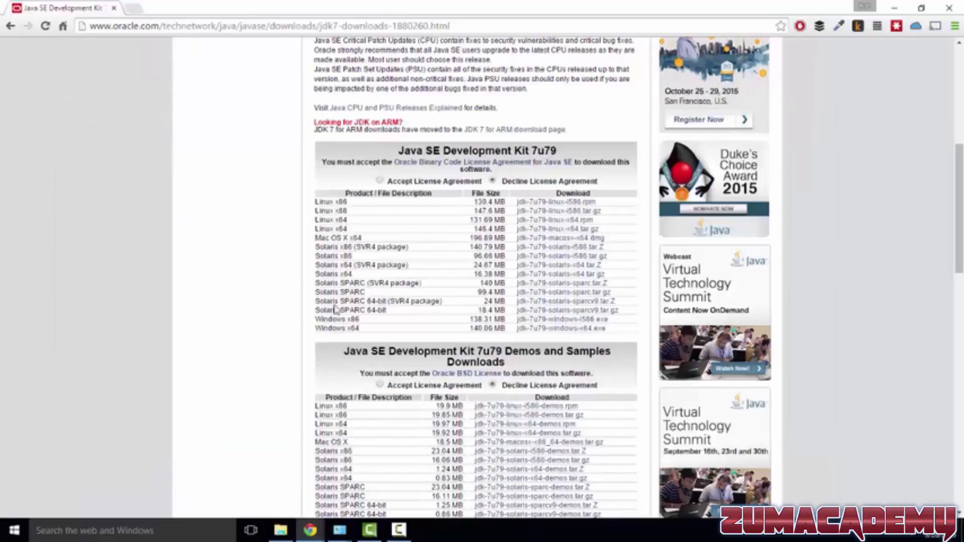
Accept the Oracle Binary Code License Agreement for the Java SE Development Kit 7u79 downloads
scroll(318, 274, down, 1)
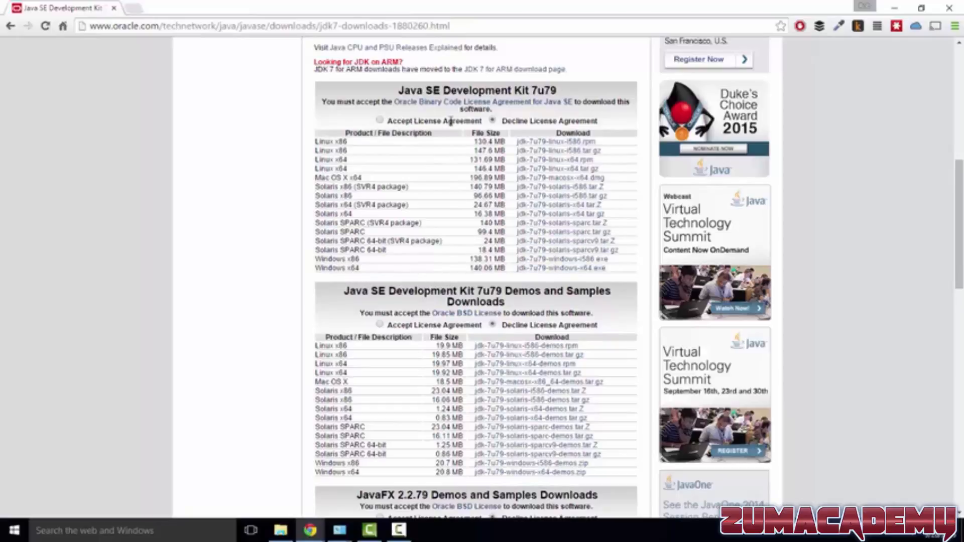
click(379, 121)
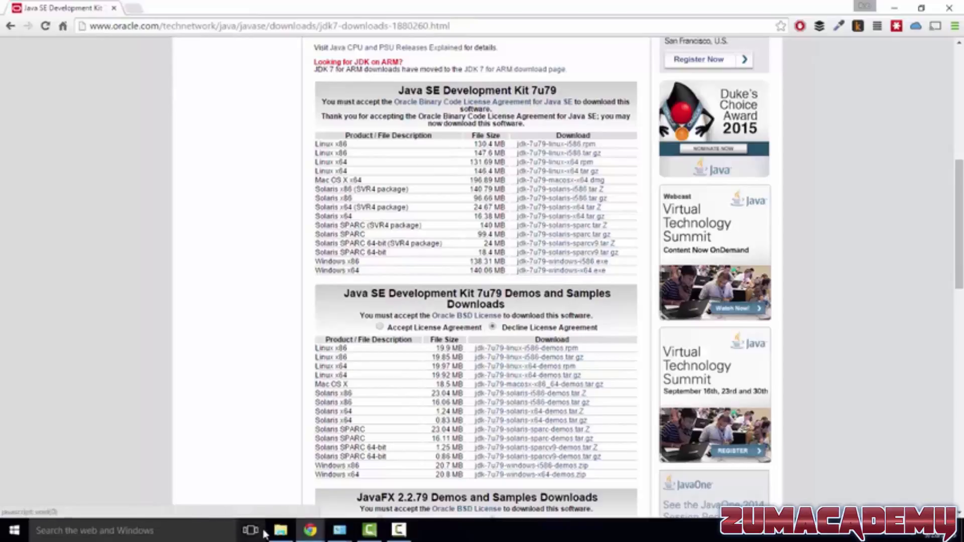
Run the jdk-7u79-windows-x64 installer from the Desktop folder and install the JDK with its default features and location
click(281, 530)
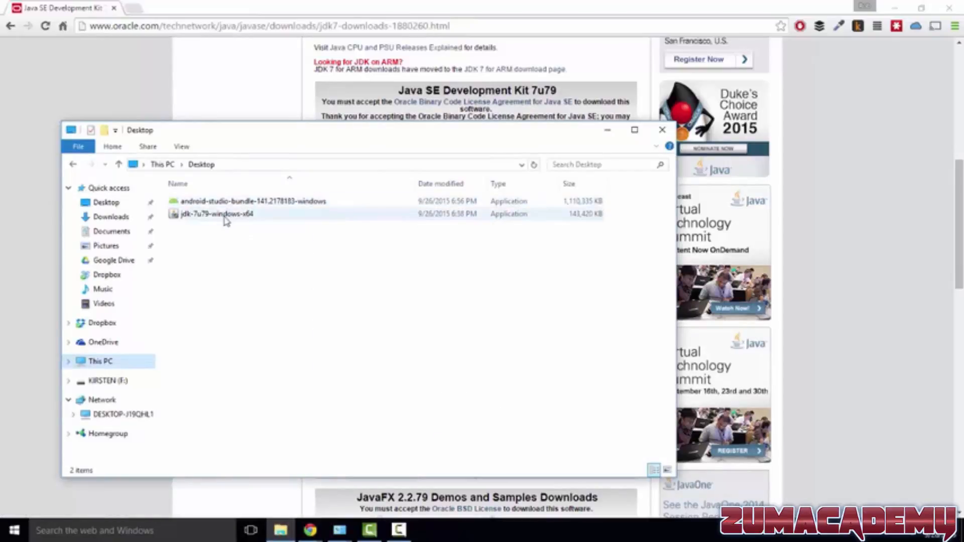
double_click(234, 218)
double_click(234, 215)
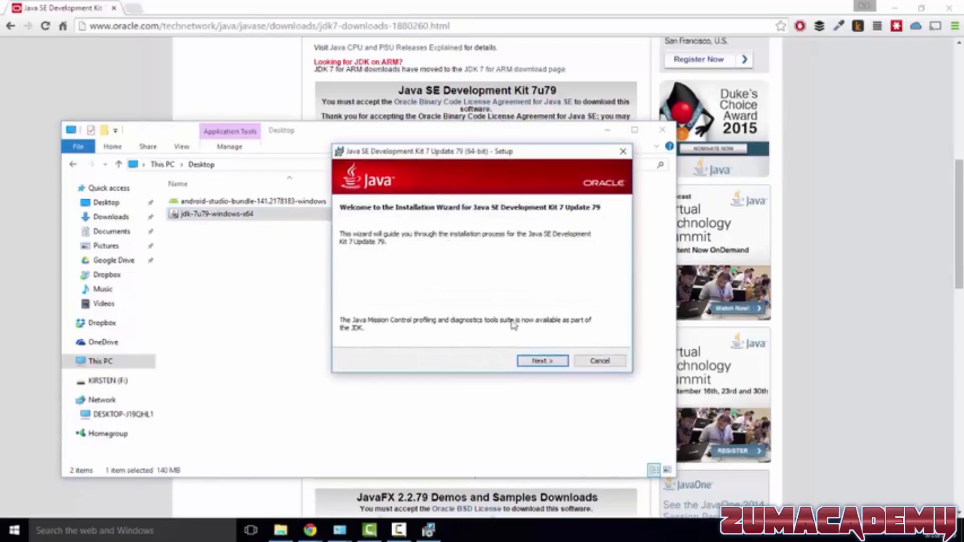
click(542, 363)
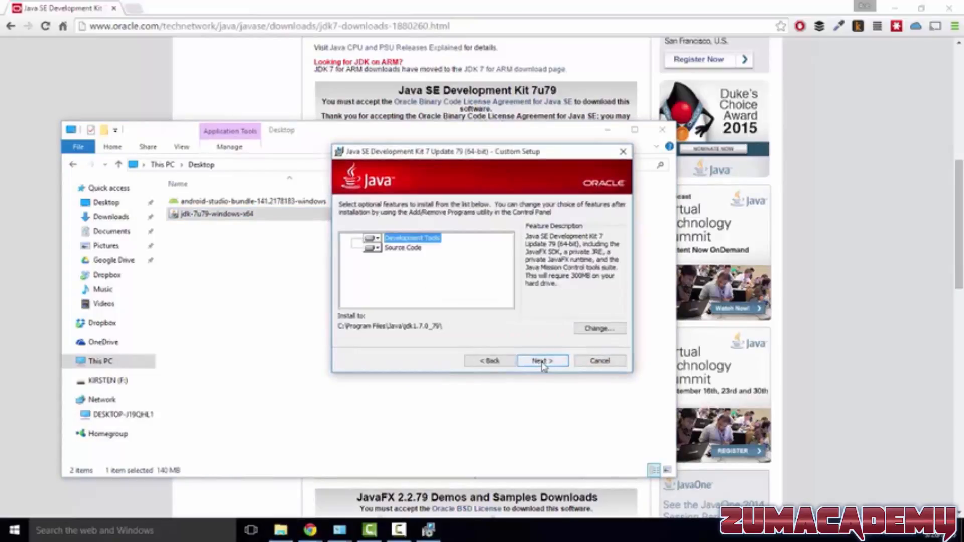
click(544, 361)
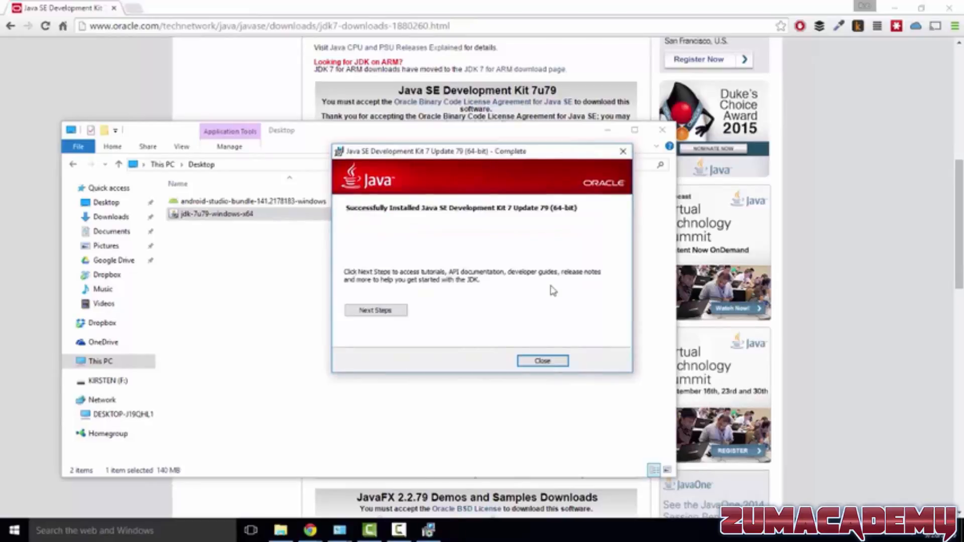
click(541, 363)
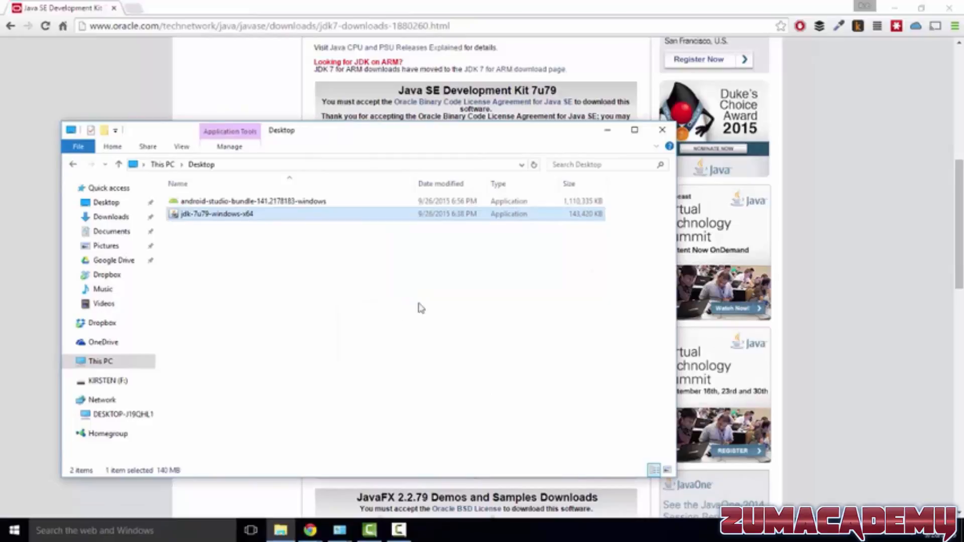
Launch the android-studio-bundle-141.2178183-windows installer, keep all components selected, and accept the license agreement
click(253, 203)
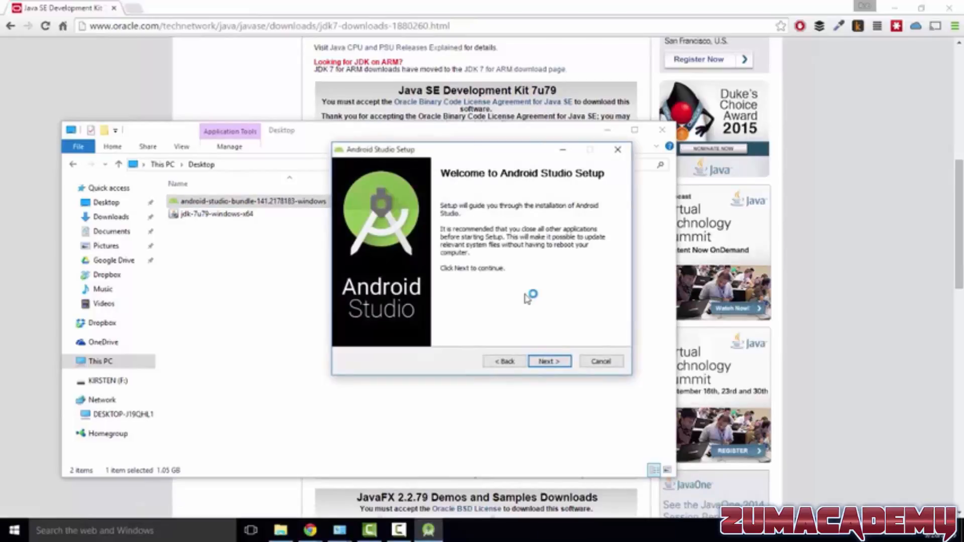
click(551, 362)
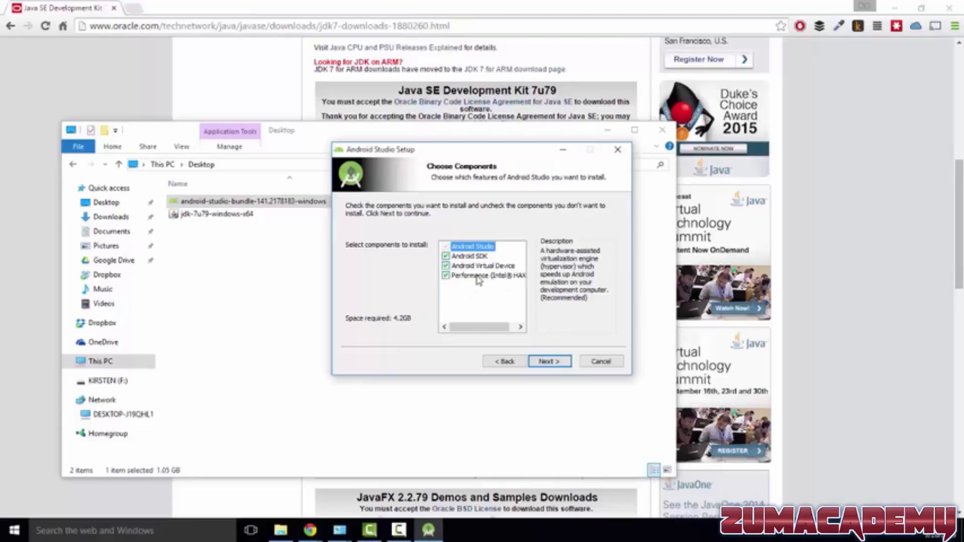
click(549, 363)
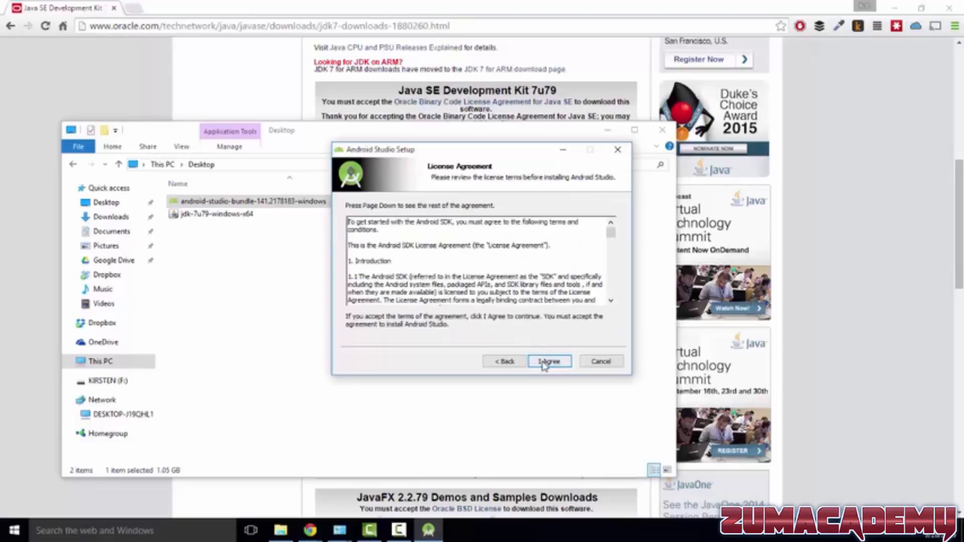
click(546, 364)
Set the install locations to C:\Program Files\Android\Android Studio1 and an sdk2 folder under the user's AppData\Local\Android
click(548, 364)
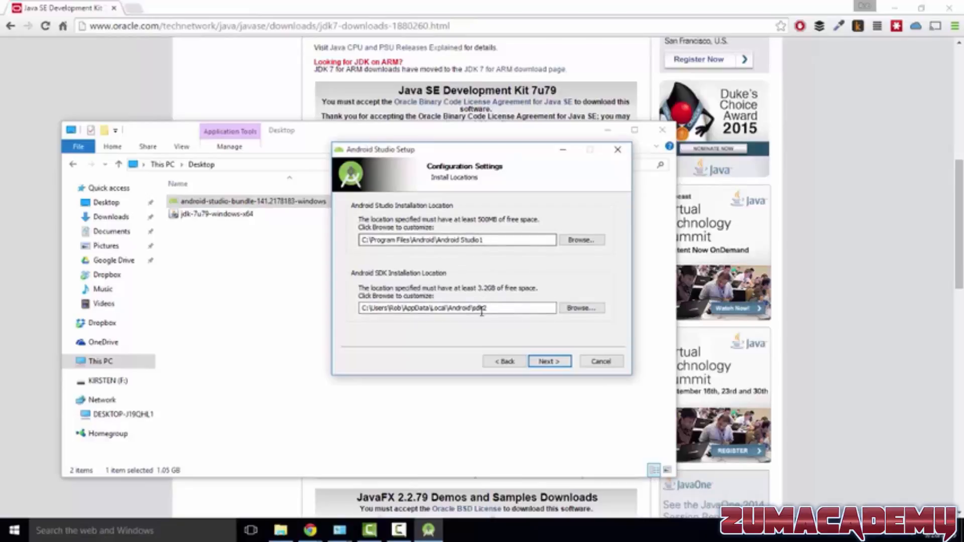
text(1)
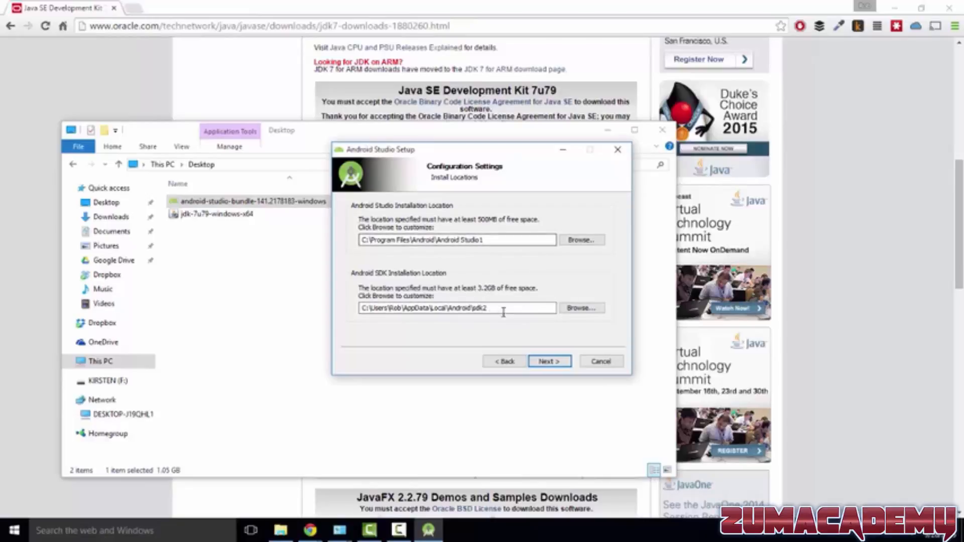
click(549, 362)
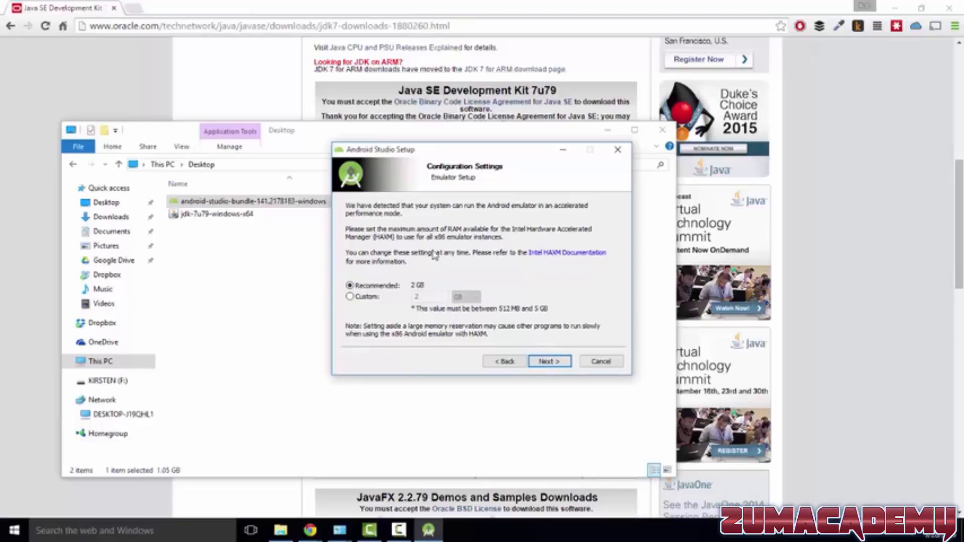
Install with the recommended 2 GB of emulator RAM and the default Start Menu folder, and finish setup with Start Android Studio enabled
click(547, 362)
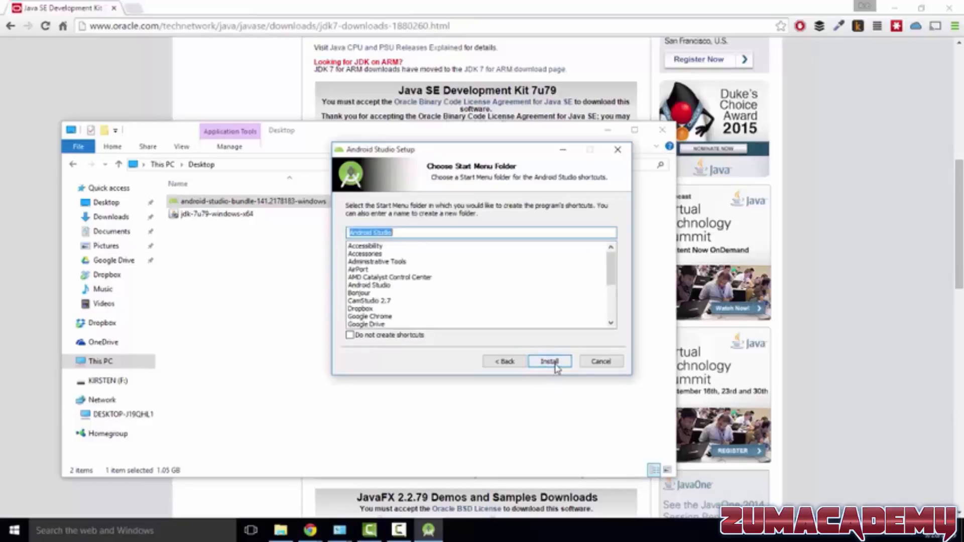
click(550, 362)
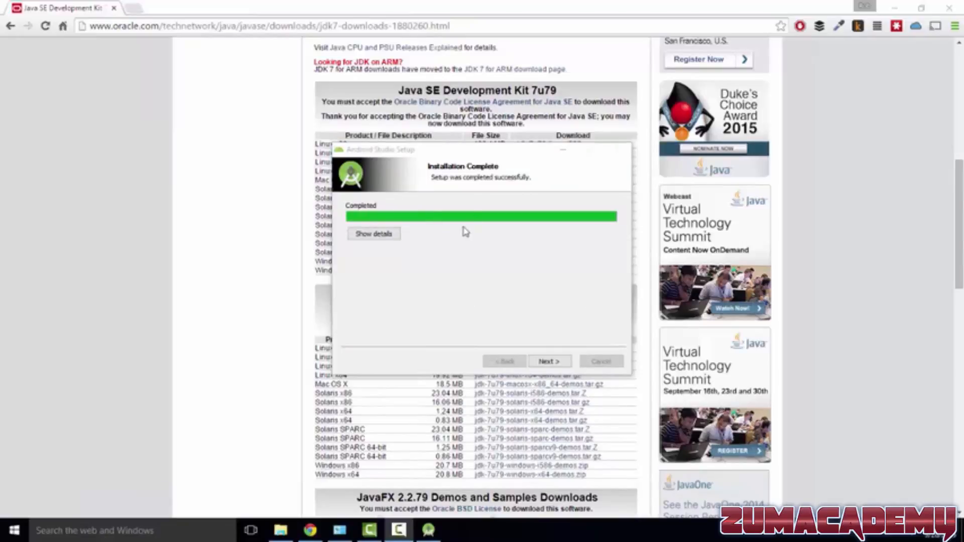
click(552, 361)
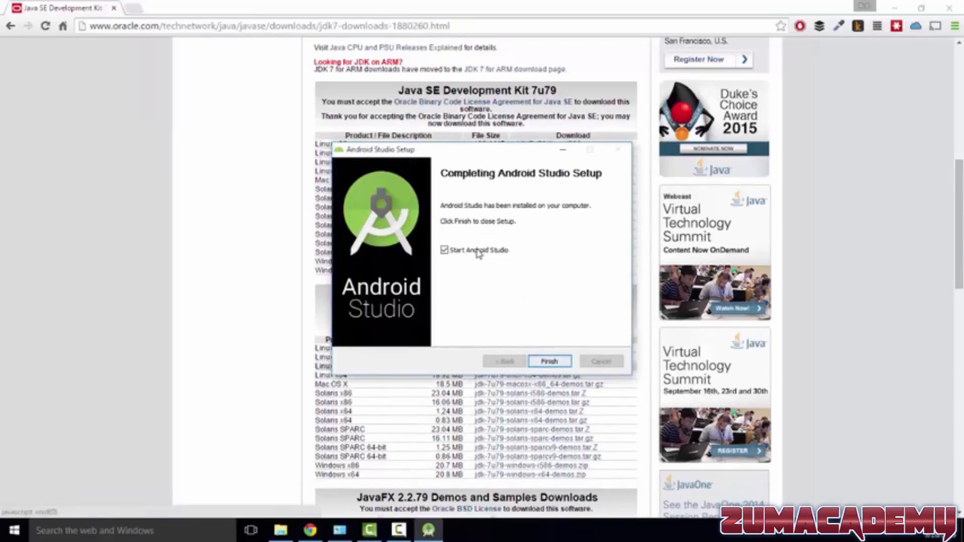
click(559, 361)
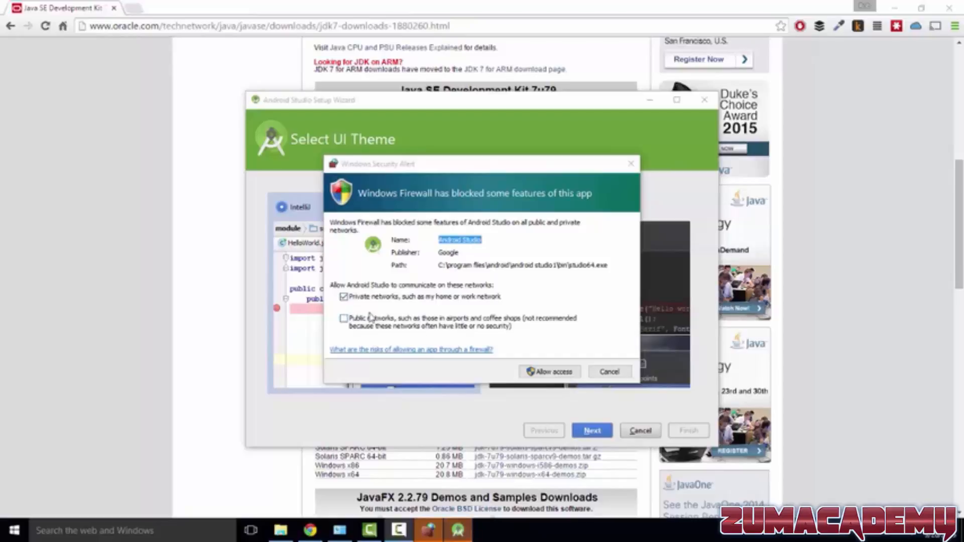
Allow Android Studio through the firewall on private networks and complete its setup wizard with the IntelliJ theme
click(550, 374)
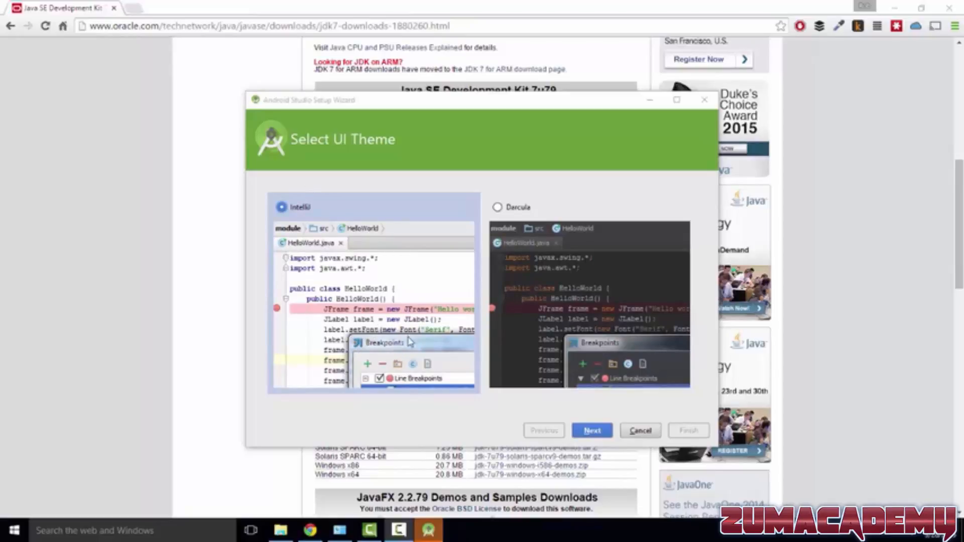
click(588, 431)
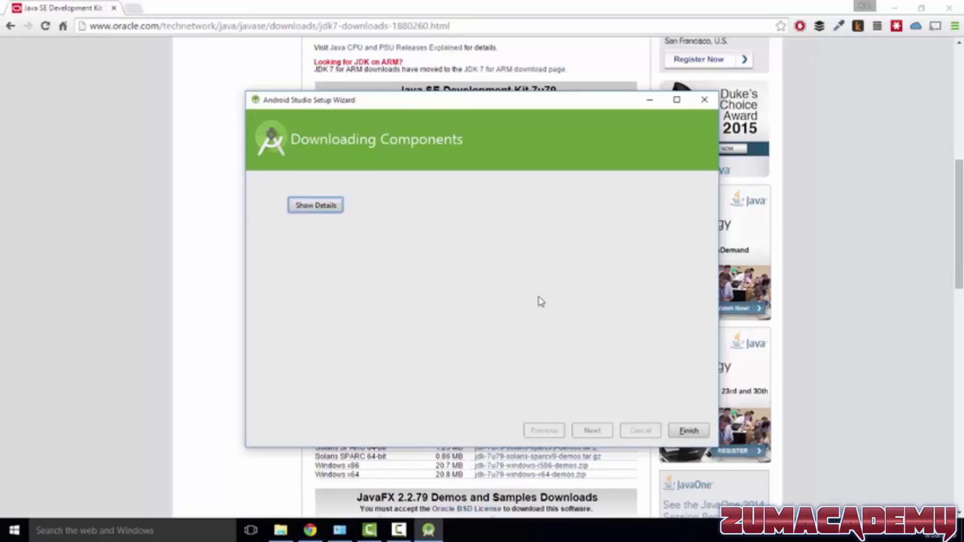
click(688, 431)
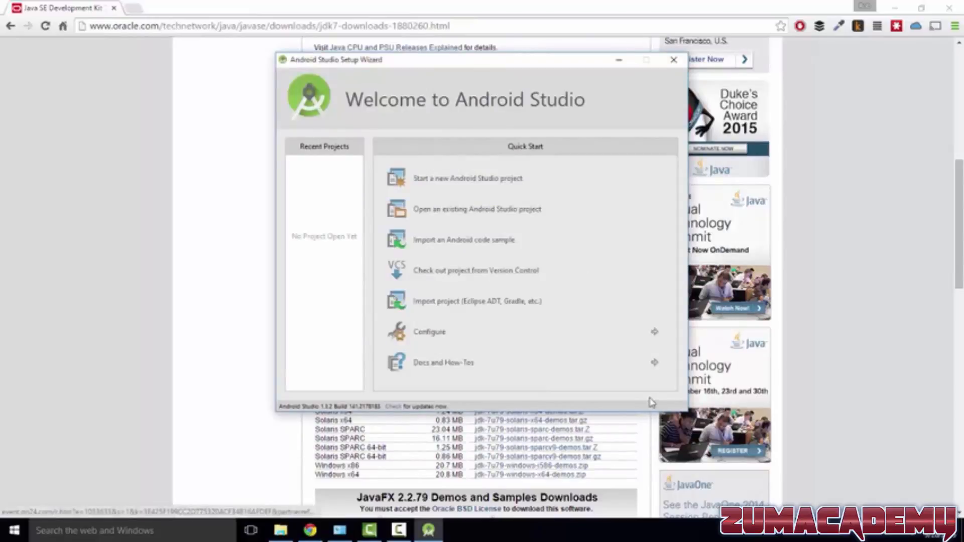